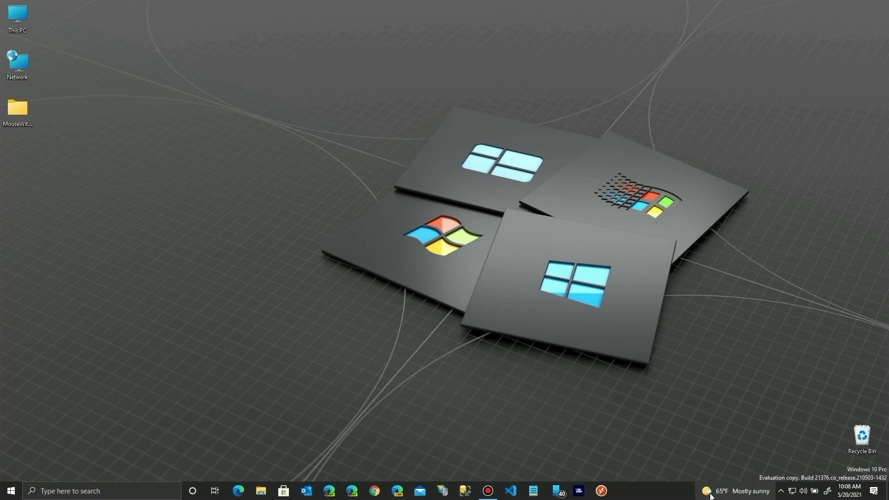
# Open the News and Interests feed from the weather widget, then close it.
pyautogui.click(710, 497)
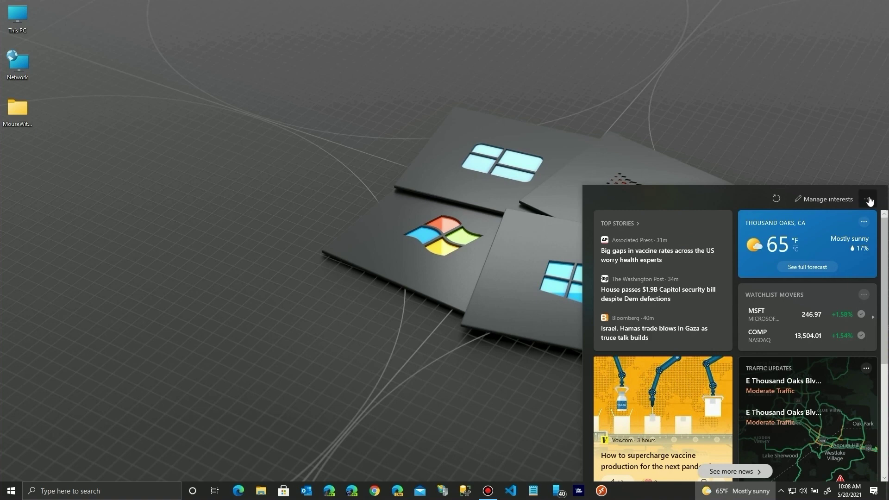
pyautogui.click(845, 172)
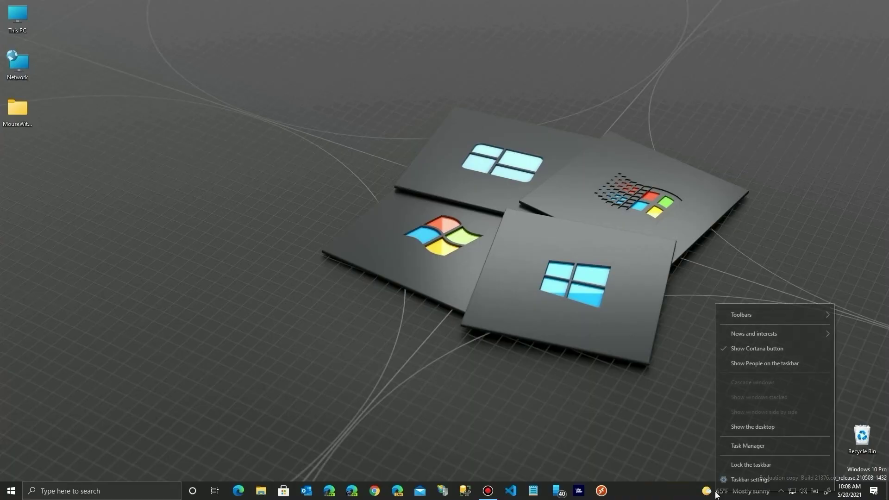
pyautogui.moveTo(753, 333)
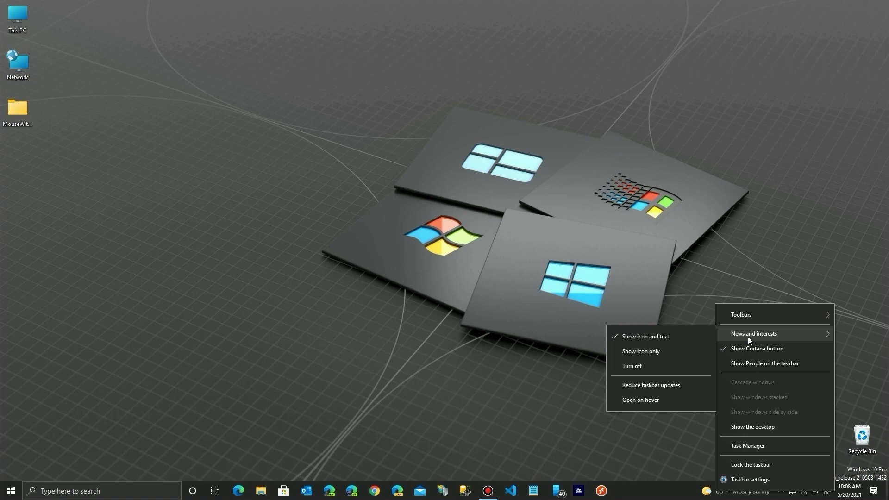
# Show the weather widget as icon only, then turn News and Interests off.
pyautogui.click(642, 350)
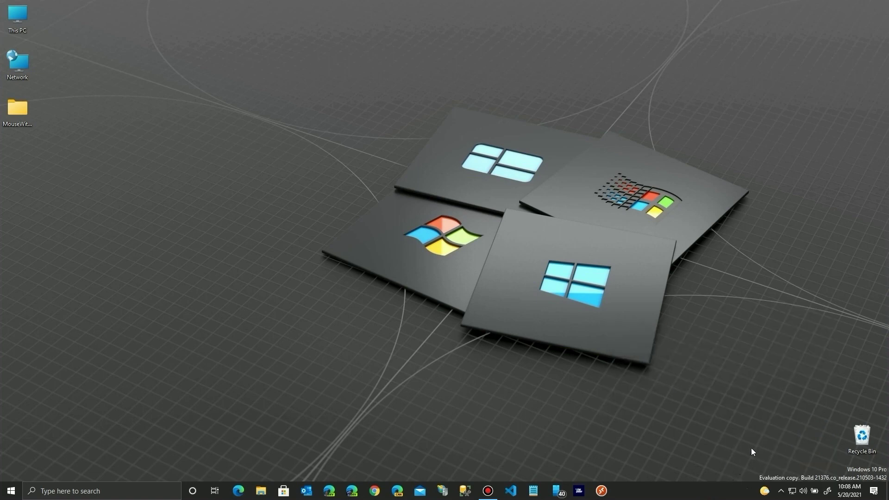
pyautogui.rightClick(760, 489)
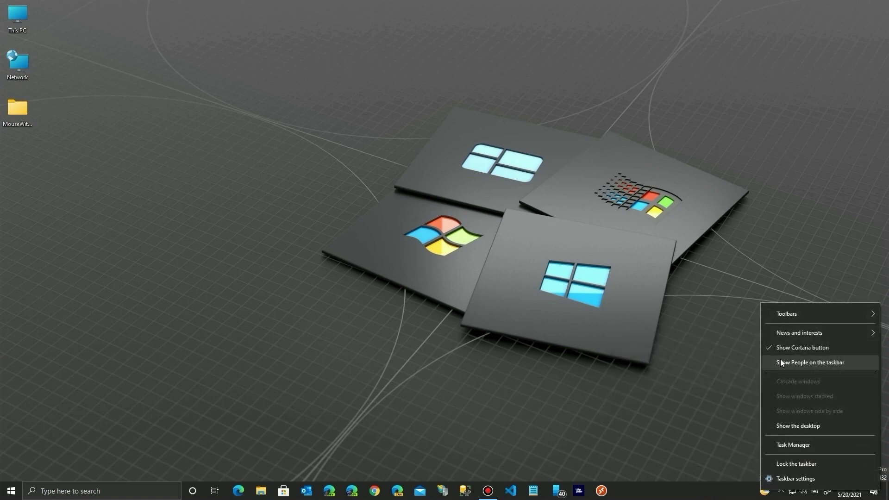
pyautogui.moveTo(799, 332)
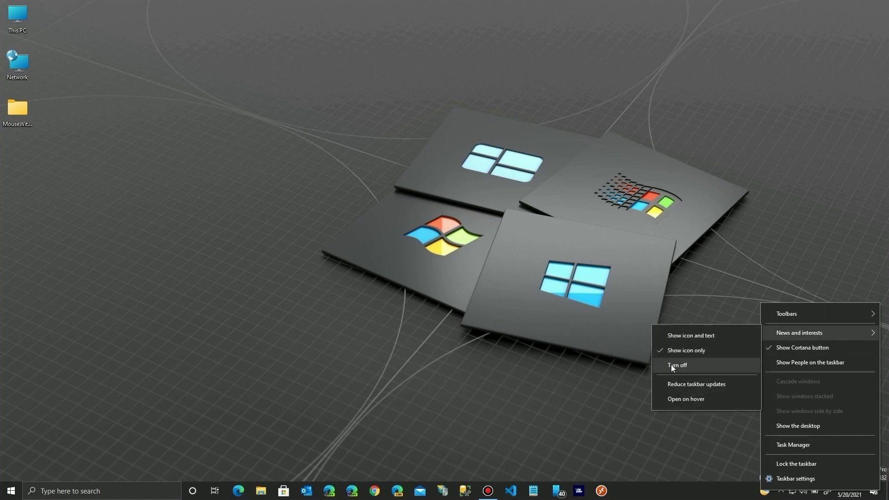
pyautogui.click(671, 365)
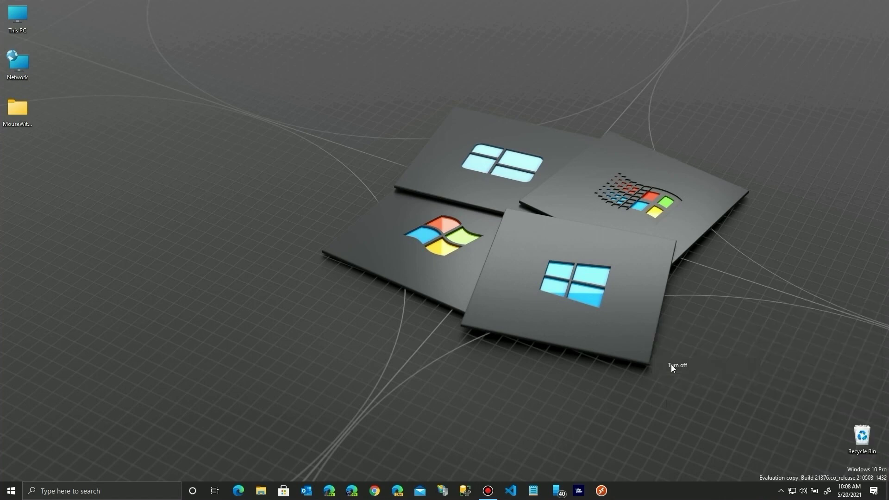
pyautogui.rightClick(742, 491)
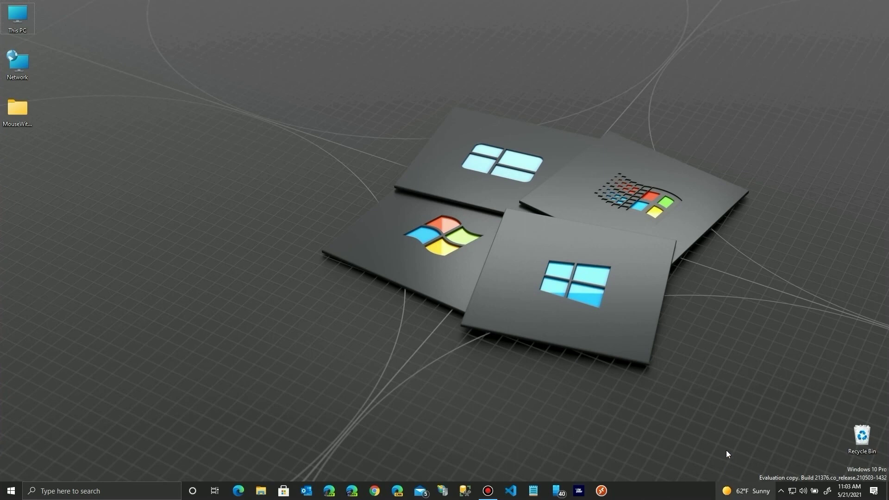
# Enable Open on Hover for the feed, try it, then disable it again.
pyautogui.rightClick(729, 494)
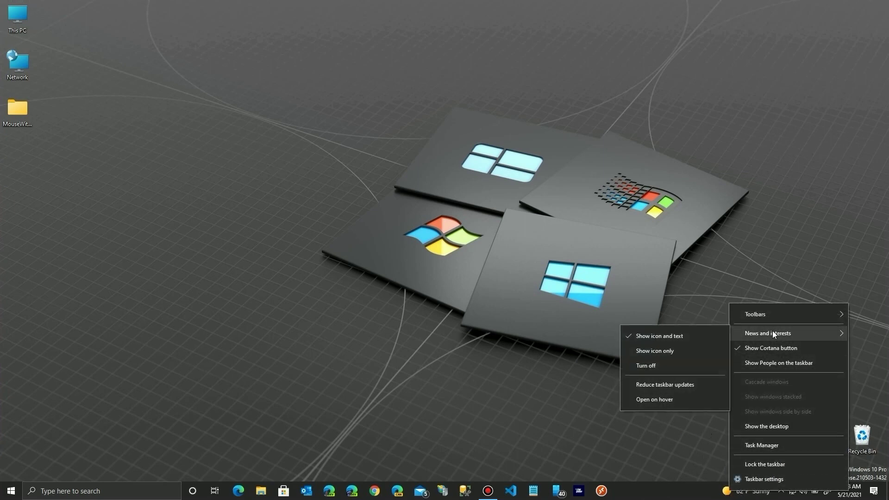
pyautogui.click(650, 398)
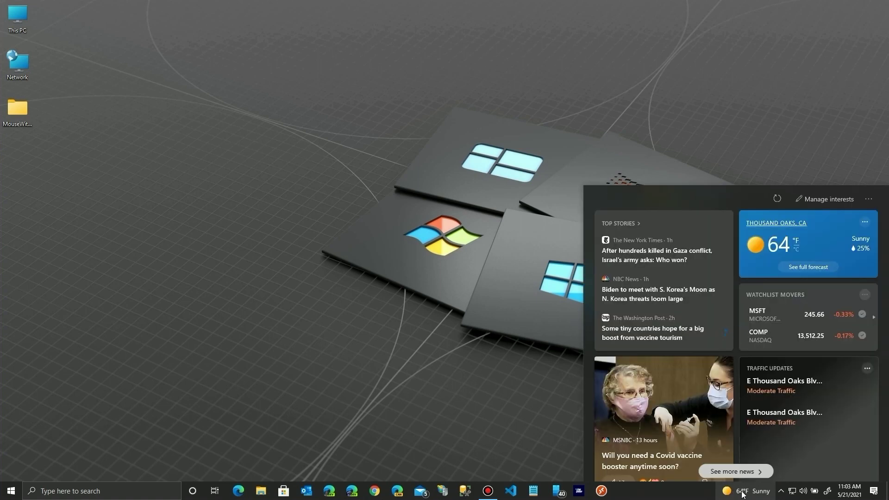
pyautogui.rightClick(735, 493)
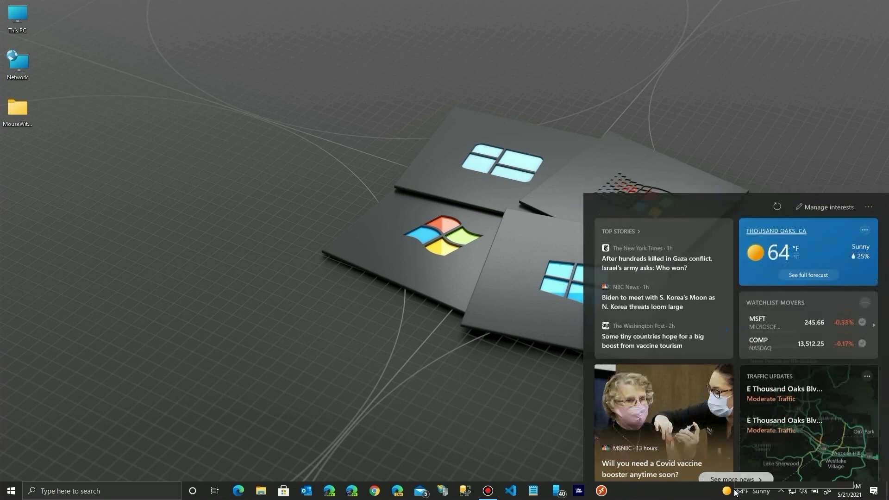
pyautogui.moveTo(772, 331)
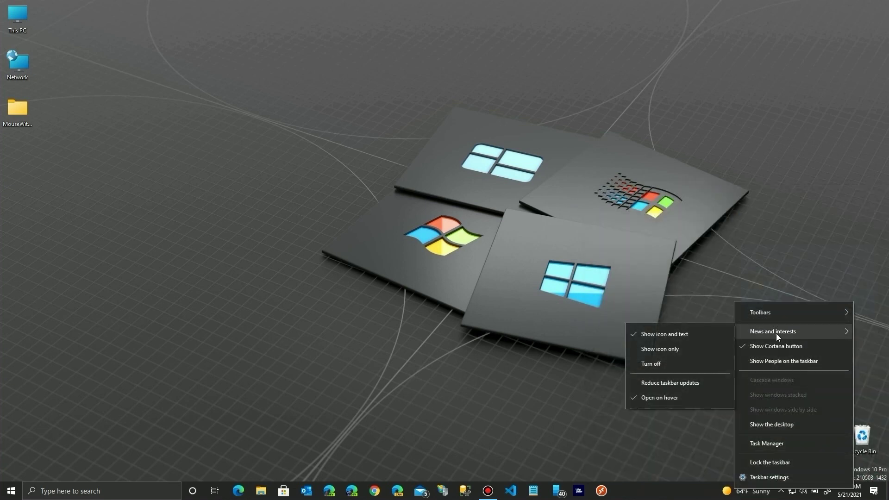
pyautogui.click(651, 398)
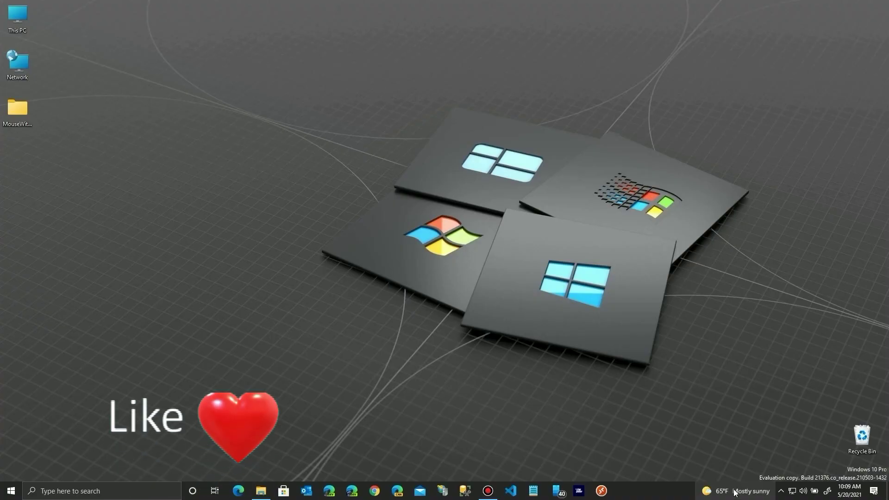
pyautogui.click(738, 491)
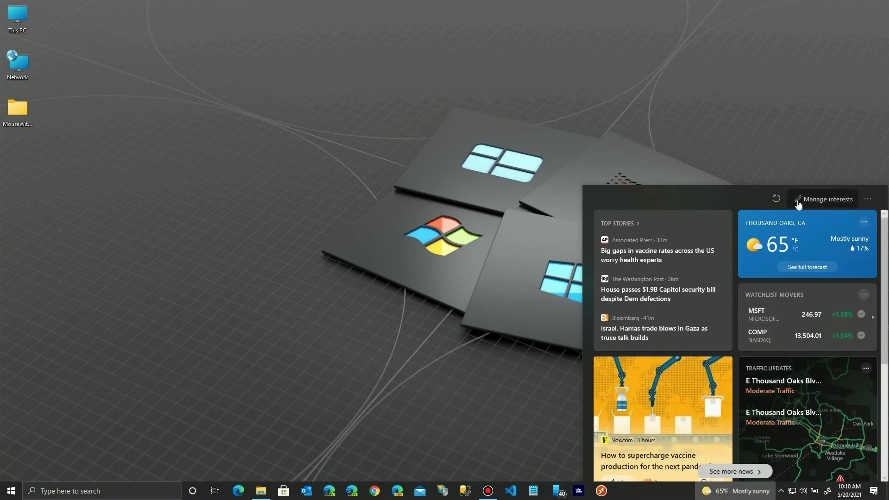
pyautogui.click(867, 200)
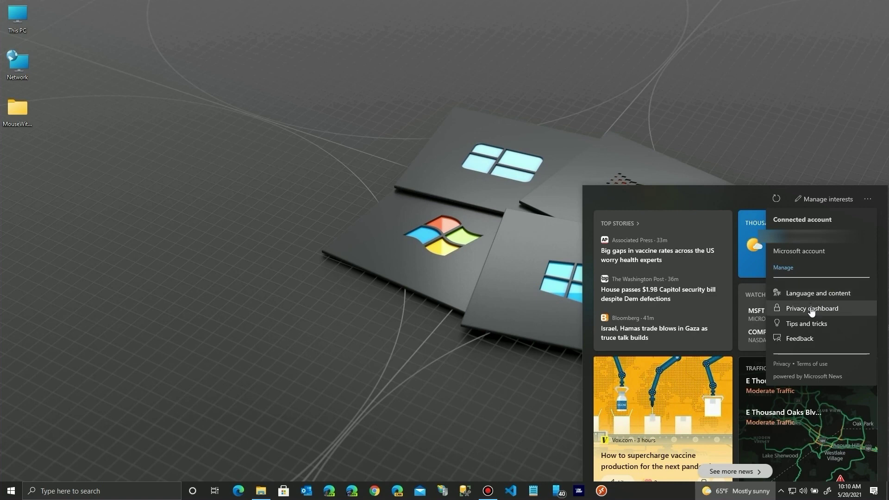
pyautogui.press('Escape')
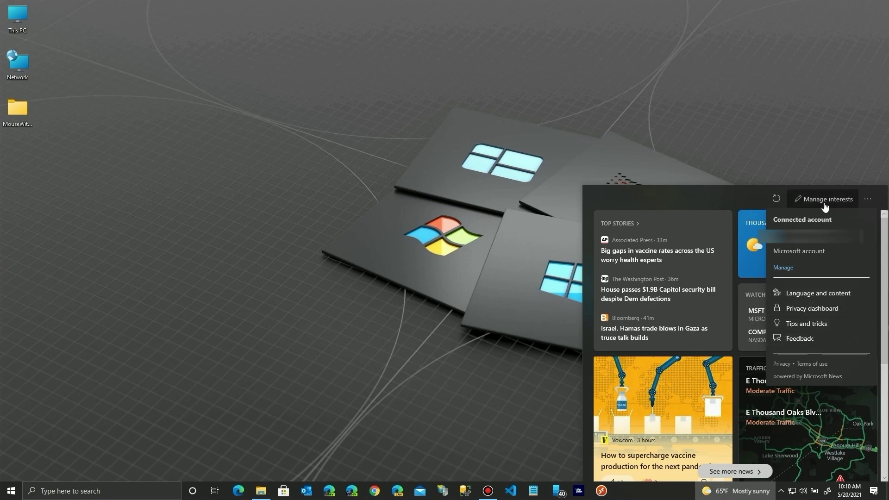
pyautogui.press('Escape')
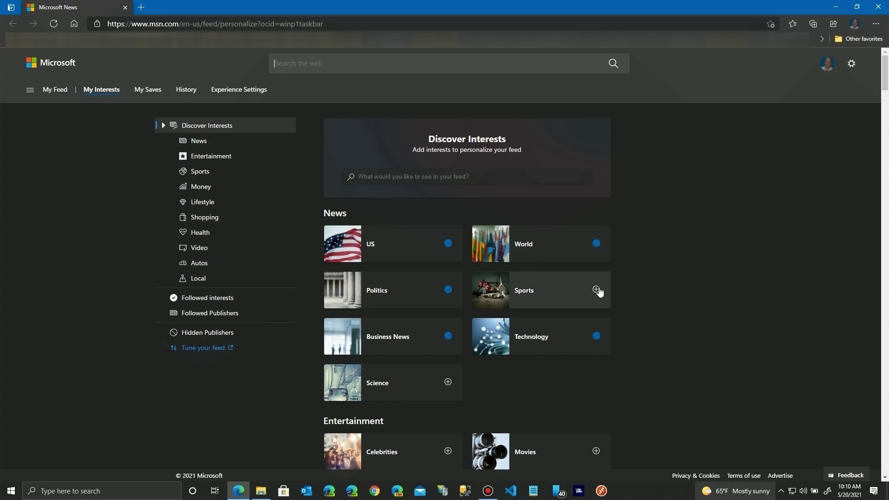
# Unfollow Politics, Business News and NFL on MSN My Interests, then close the page.
pyautogui.click(448, 290)
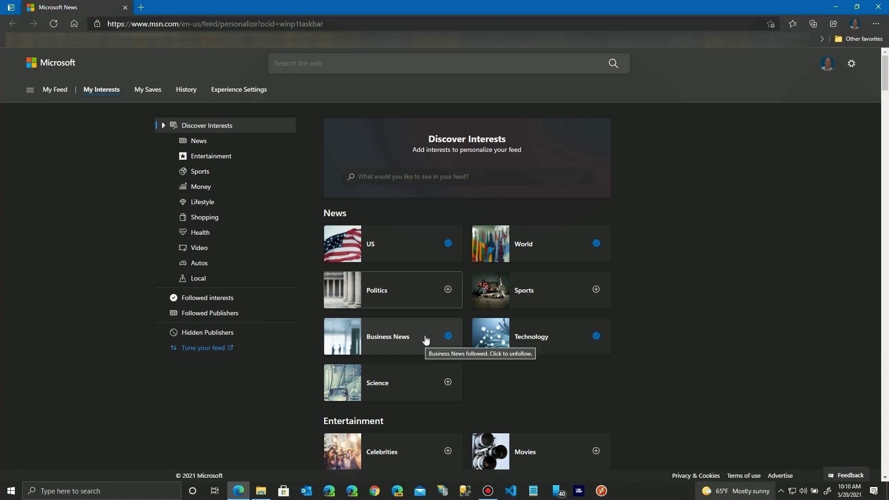
pyautogui.click(448, 337)
pyautogui.scroll(-1, 417, 376)
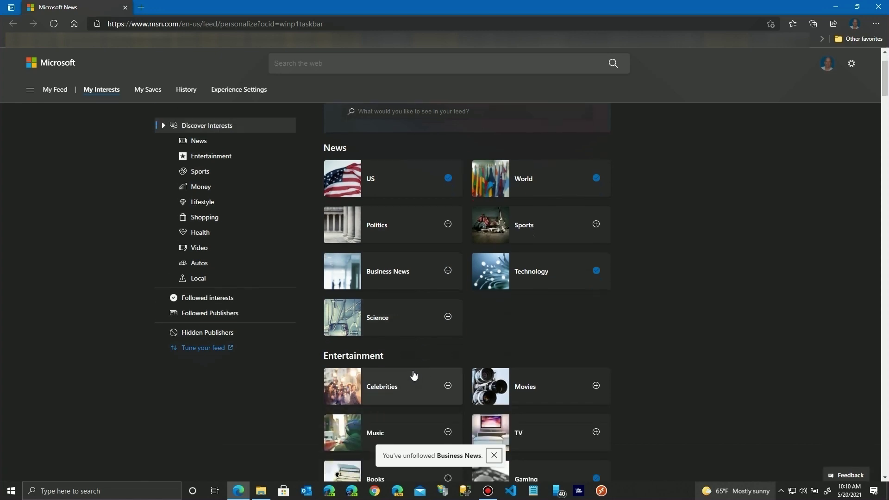
pyautogui.scroll(-2, 412, 375)
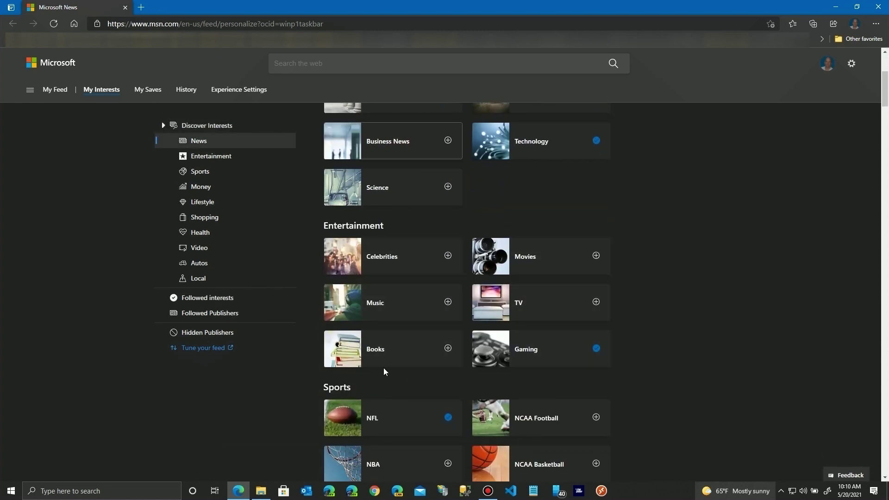
pyautogui.scroll(-2, 384, 371)
pyautogui.scroll(-1, 383, 371)
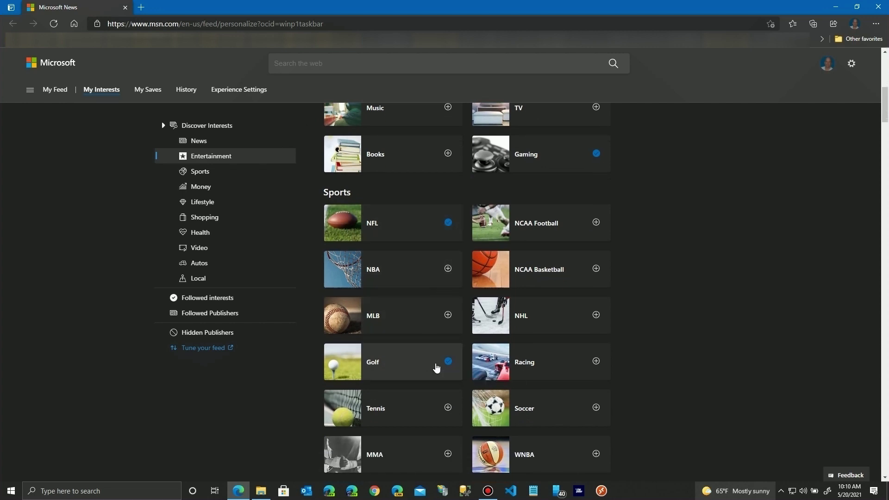
pyautogui.scroll(-1, 436, 368)
pyautogui.scroll(1, 437, 369)
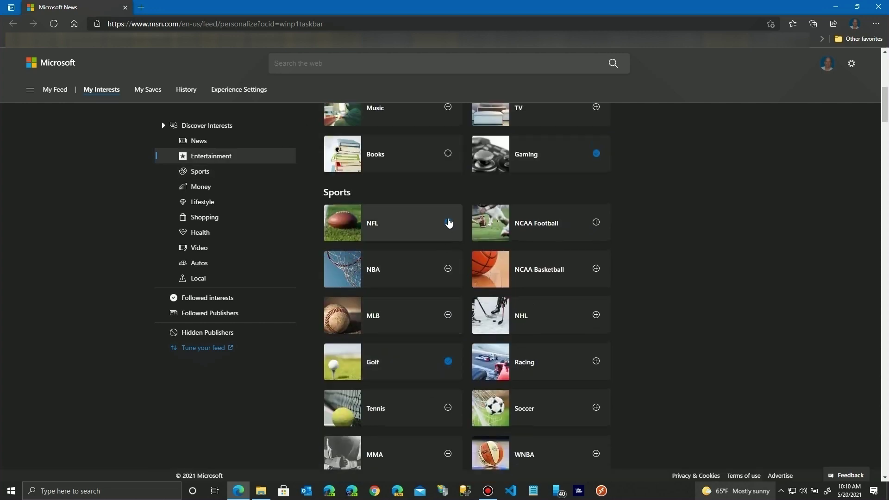
pyautogui.click(447, 223)
pyautogui.scroll(-3, 399, 367)
pyautogui.scroll(7, 399, 367)
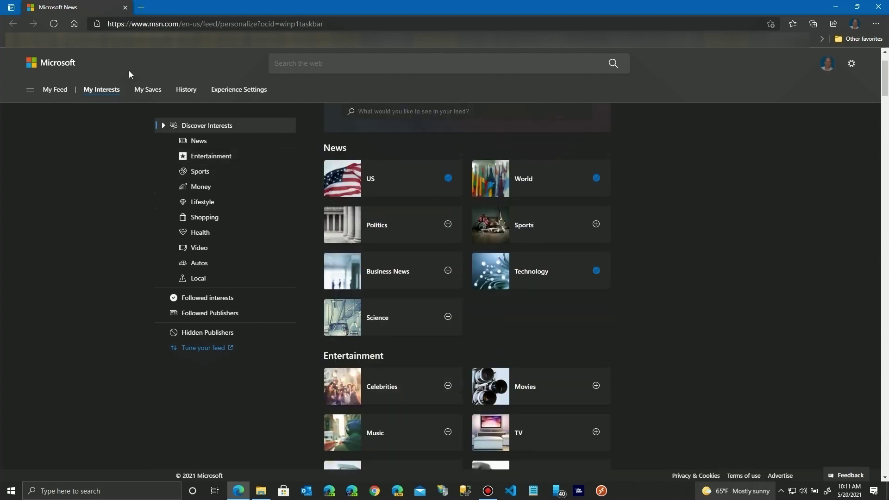
pyautogui.click(125, 7)
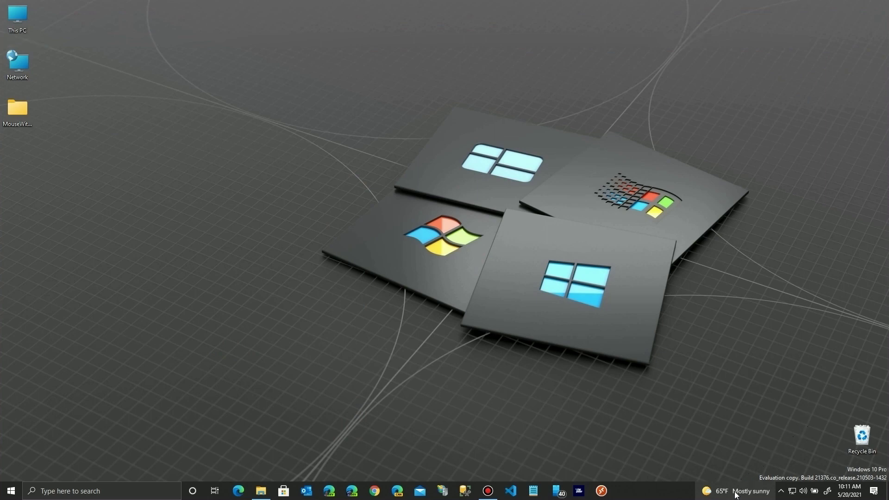
# Reopen the feed and show the options menu for the CC Sabathia story card.
pyautogui.click(717, 495)
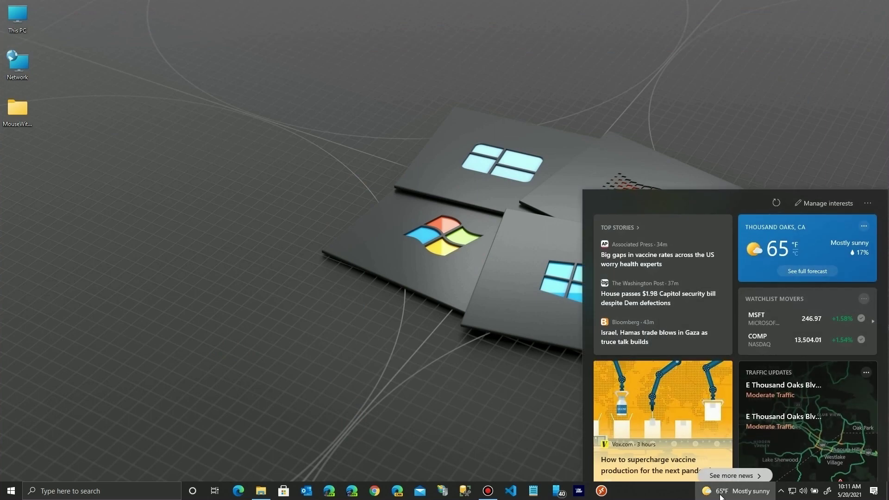
pyautogui.scroll(-2, 777, 425)
pyautogui.scroll(-2, 777, 425)
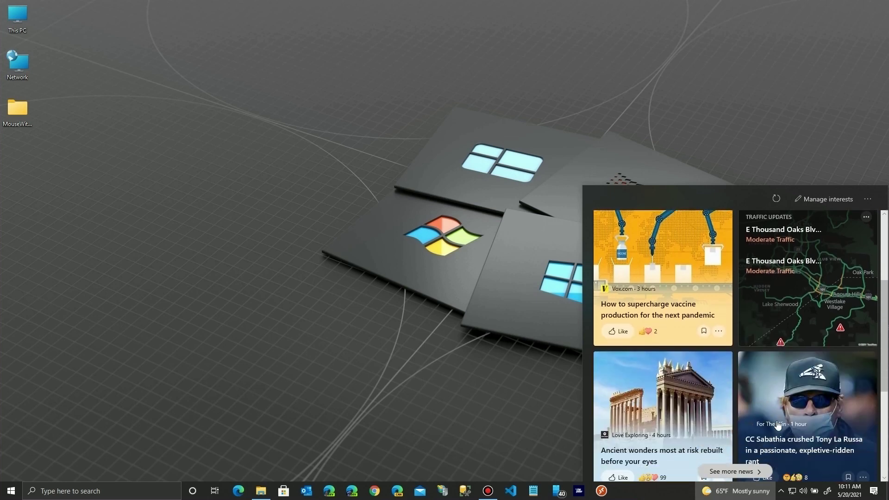
pyautogui.scroll(-2, 777, 425)
pyautogui.scroll(-2, 777, 425)
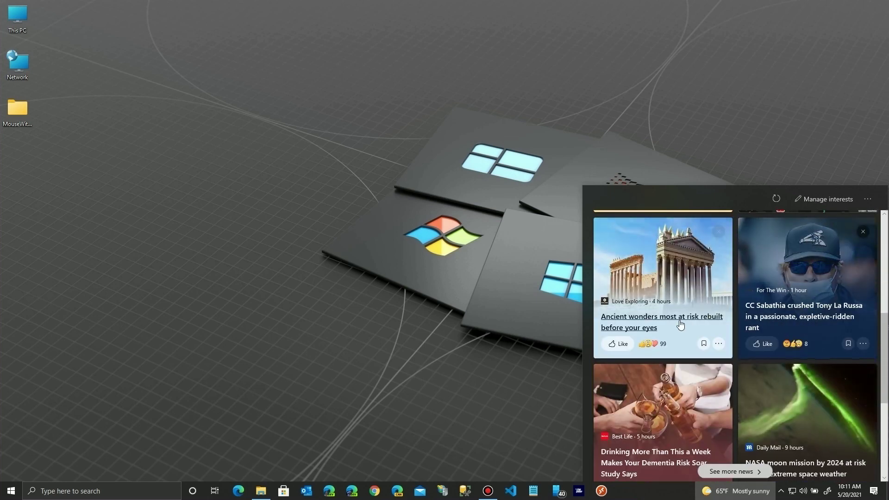
pyautogui.moveTo(662, 417)
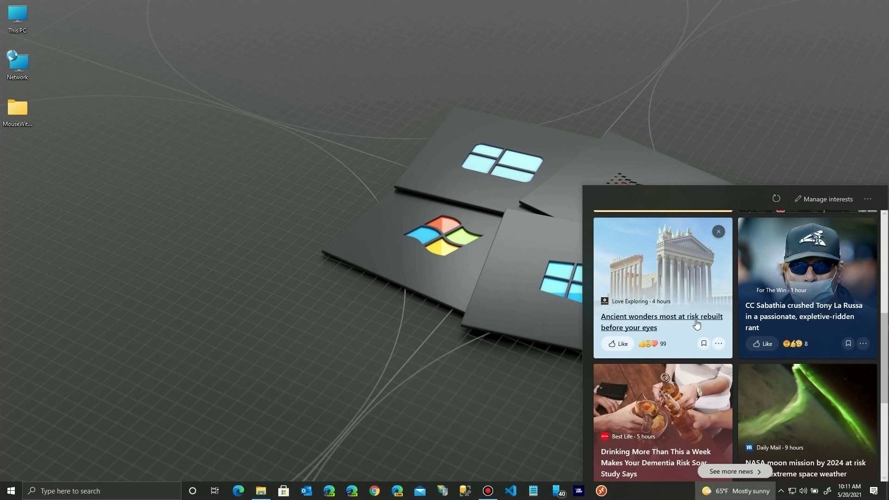
pyautogui.click(744, 495)
pyautogui.click(743, 495)
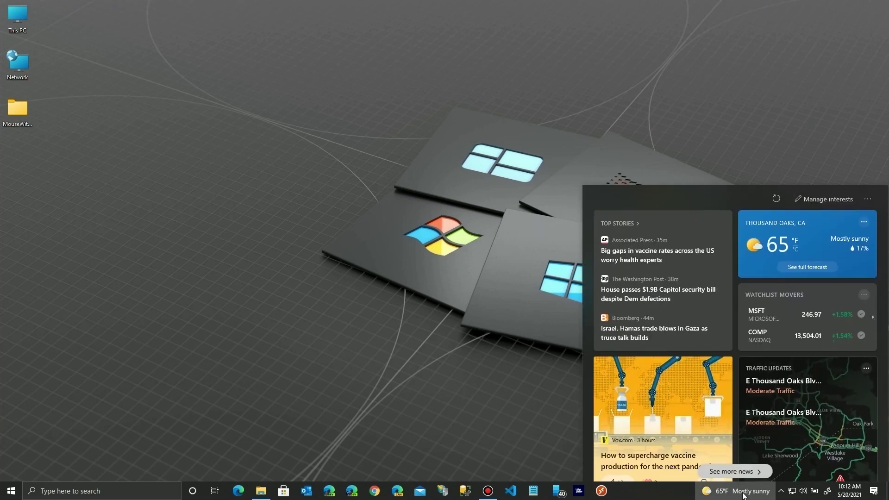
pyautogui.scroll(-2, 698, 425)
pyautogui.scroll(-1, 687, 389)
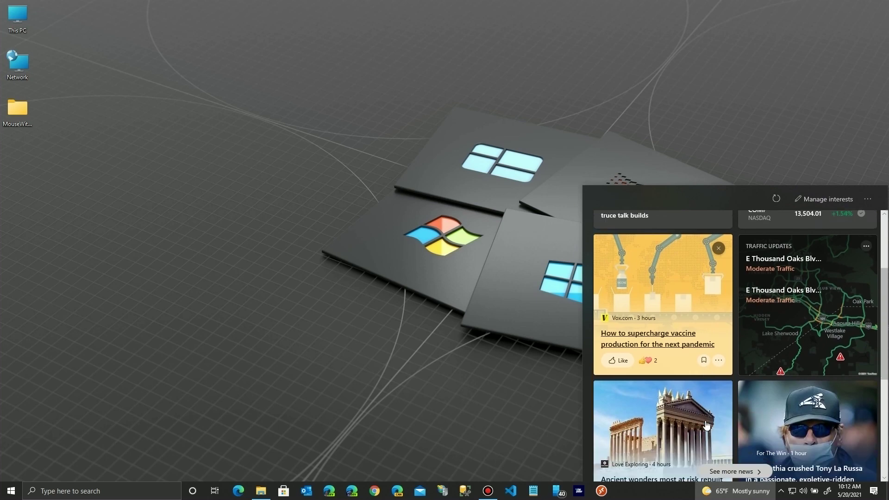
pyautogui.scroll(-2, 677, 348)
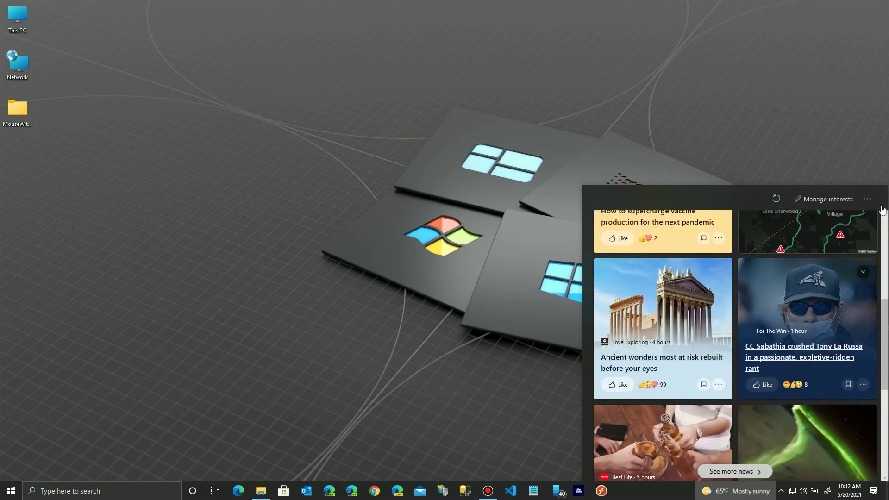
pyautogui.scroll(1, 716, 321)
pyautogui.scroll(-1, 798, 312)
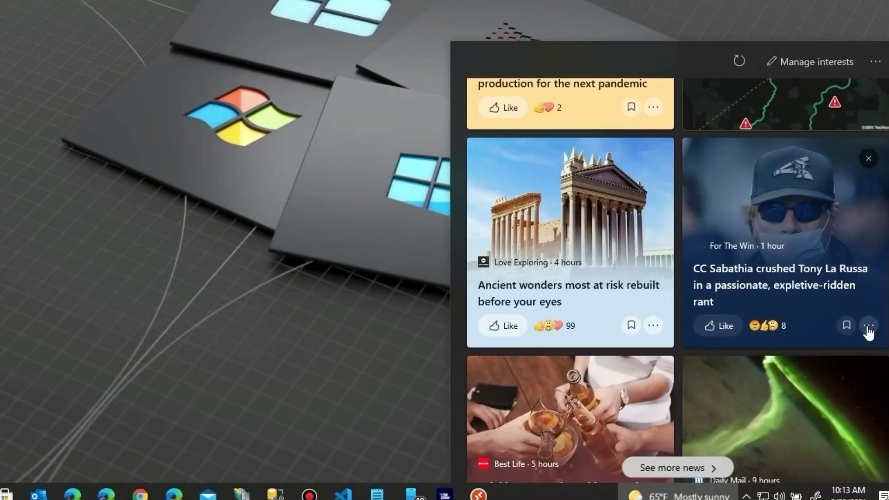
pyautogui.click(862, 377)
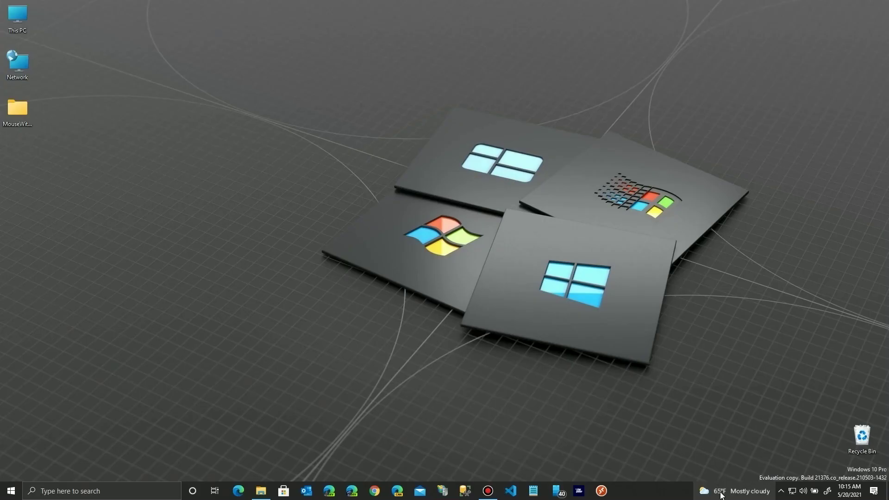
# Show the Watchlist Movers card's options menu in the reopened feed.
pyautogui.click(721, 494)
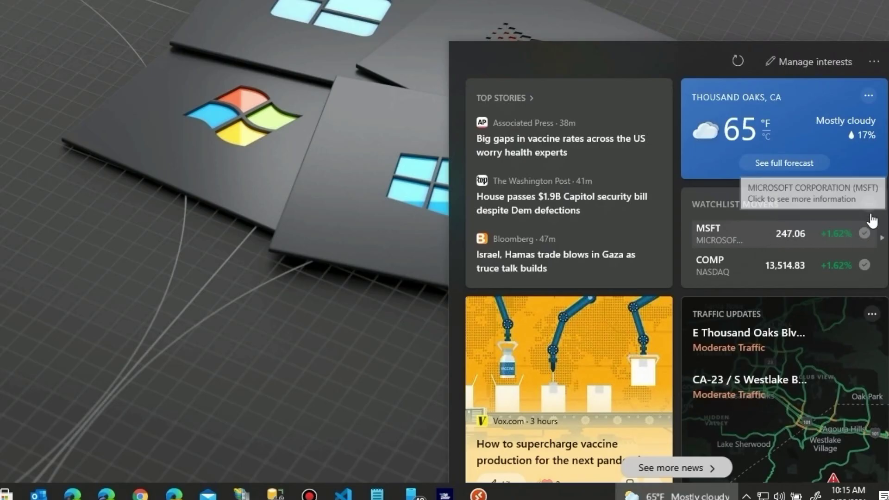
pyautogui.click(868, 204)
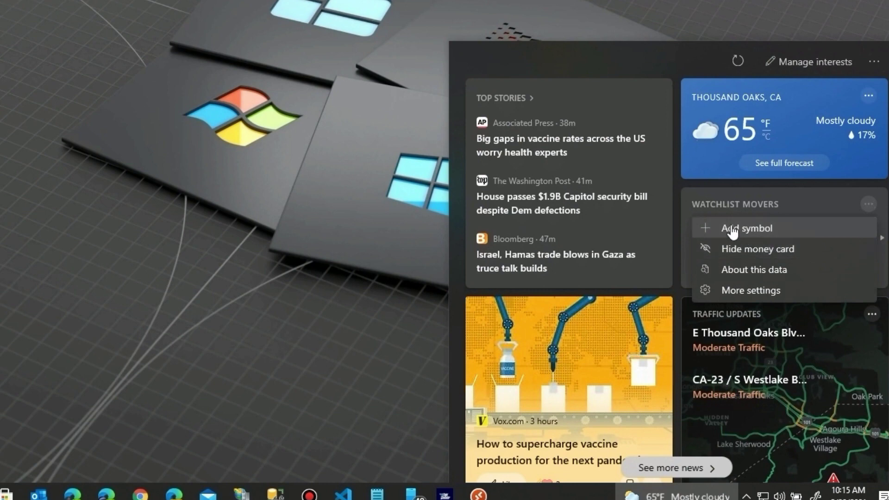